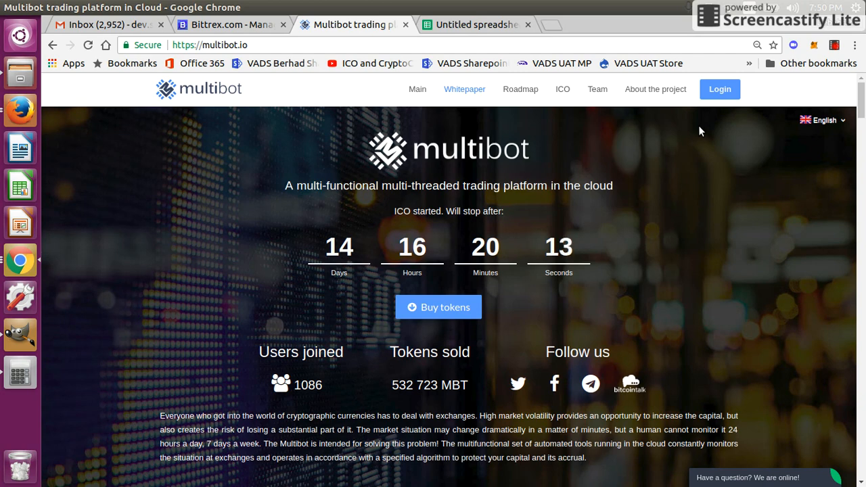
Go to the Multibot sign-in page from the Login link in the top bar
left_click(725, 94)
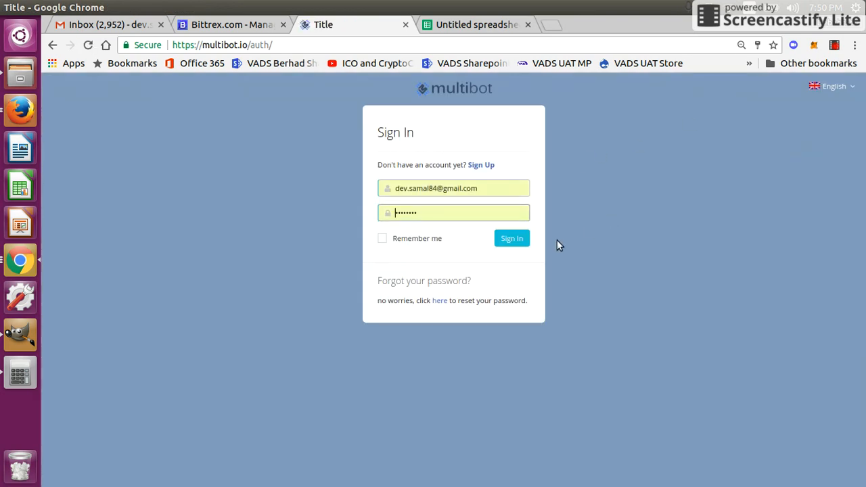
Sign in, then go to the Trading bot (alpha) page under Trading bot (demo)
left_click(512, 242)
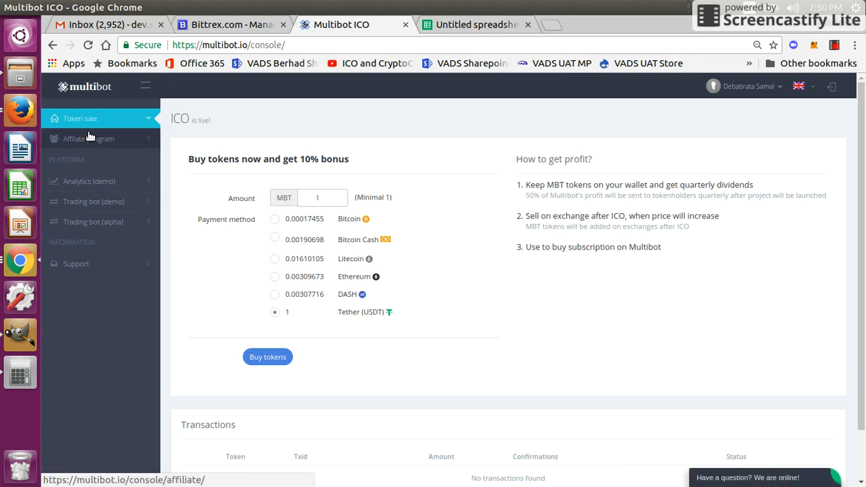
left_click(94, 209)
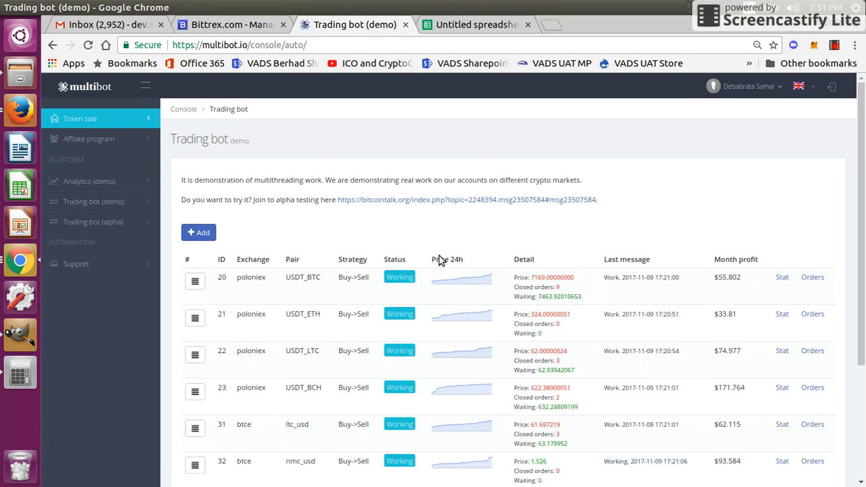
left_click_drag(862, 255, 864, 237)
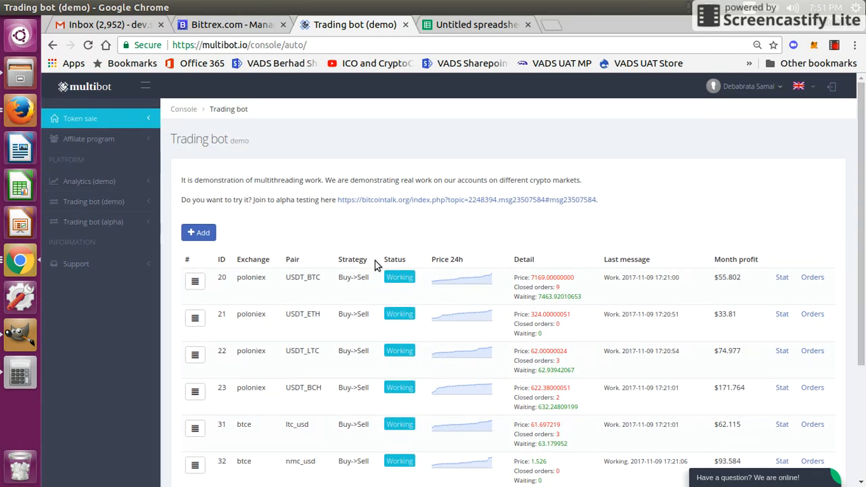
left_click(80, 223)
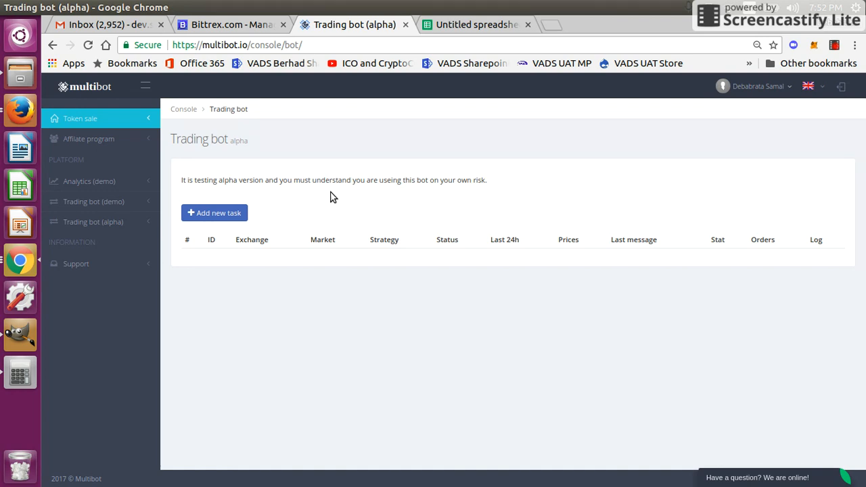
Start a new trading task and confirm the Strategy dropdown offers Buy → Sell
left_click(231, 218)
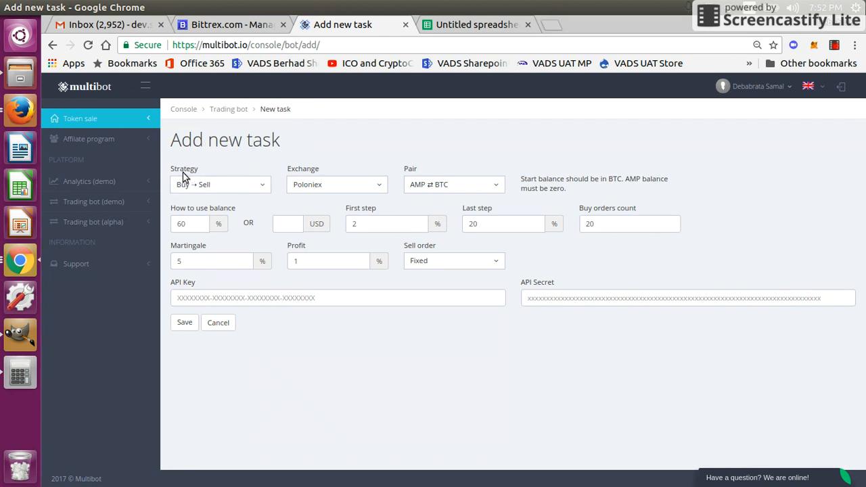
left_click(249, 188)
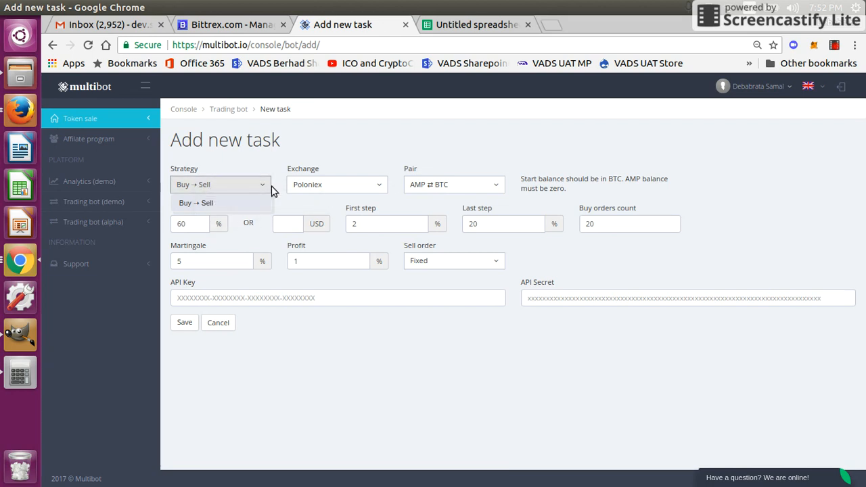
Keep Buy → Sell, choose Bittrex and the ETH ⇄ DGB pair, and highlight the starting-balance note
left_click(274, 161)
left_click(353, 186)
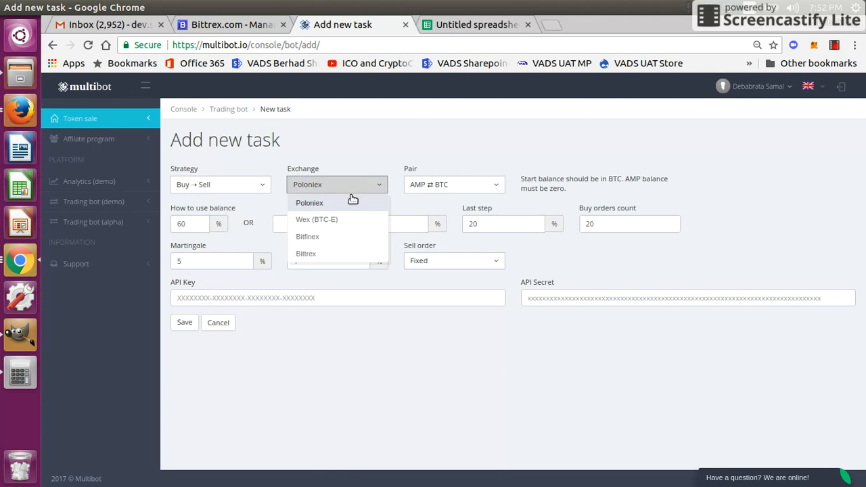
left_click(319, 255)
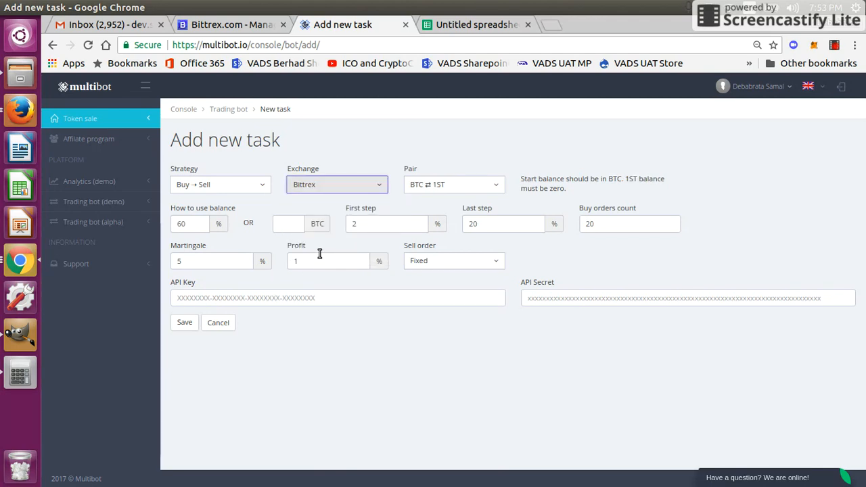
left_click(457, 187)
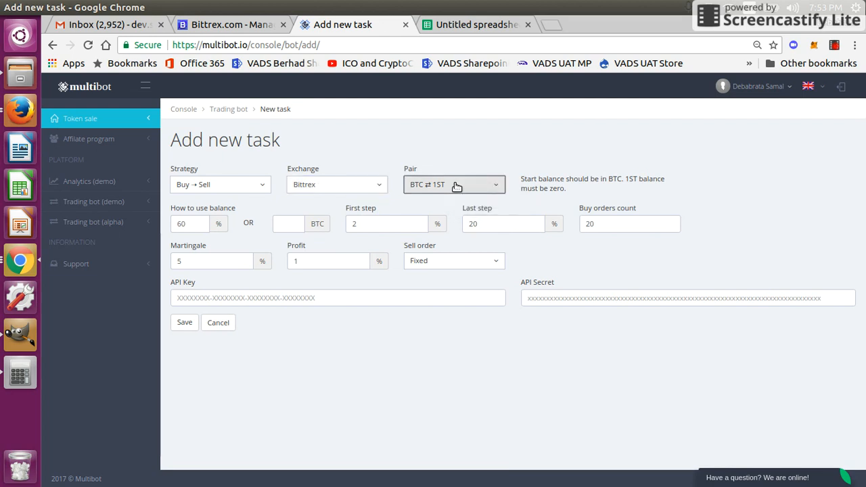
left_click_drag(502, 222, 494, 418)
scroll(493, 423, "up", 1)
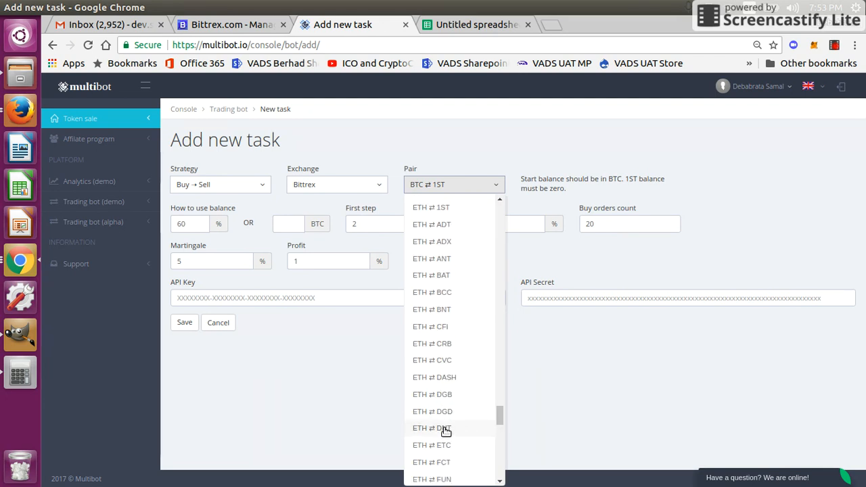
left_click(441, 395)
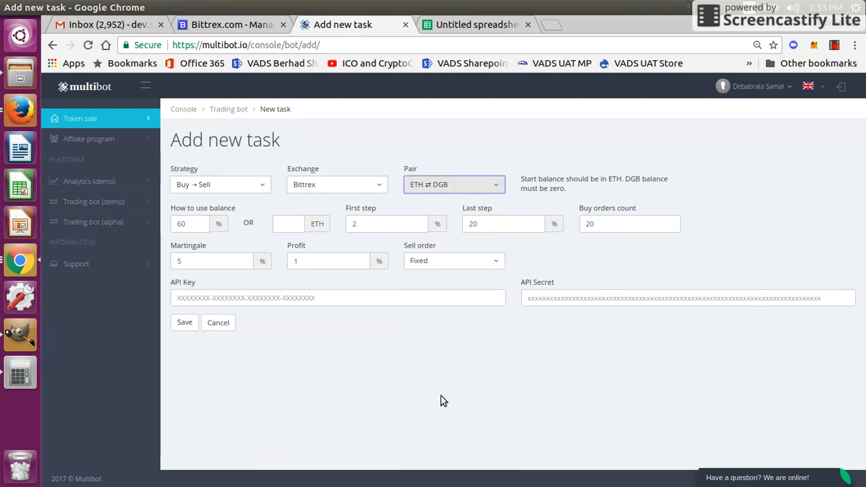
left_click_drag(526, 183, 562, 186)
left_click(562, 186)
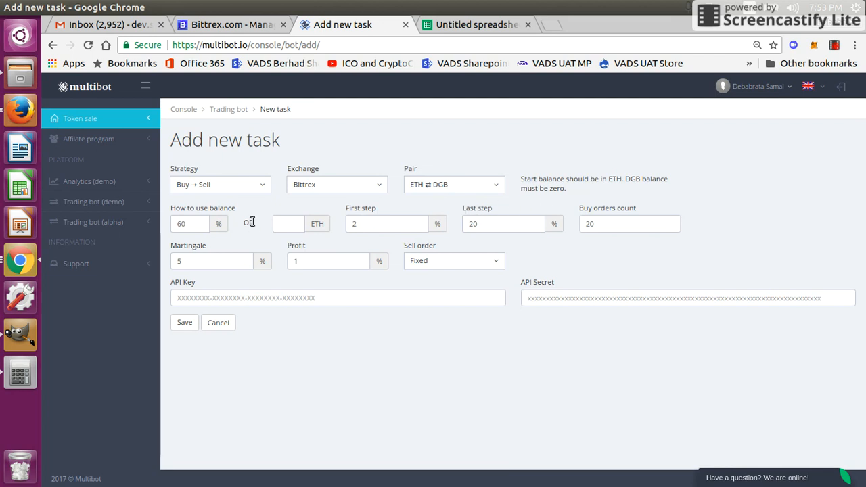
Clear the 60% balance value and enter a fixed 5.5 ETH balance instead
left_click(195, 226)
key("BackSpace")
key("BackSpace")
left_click(282, 226)
type("5.5")
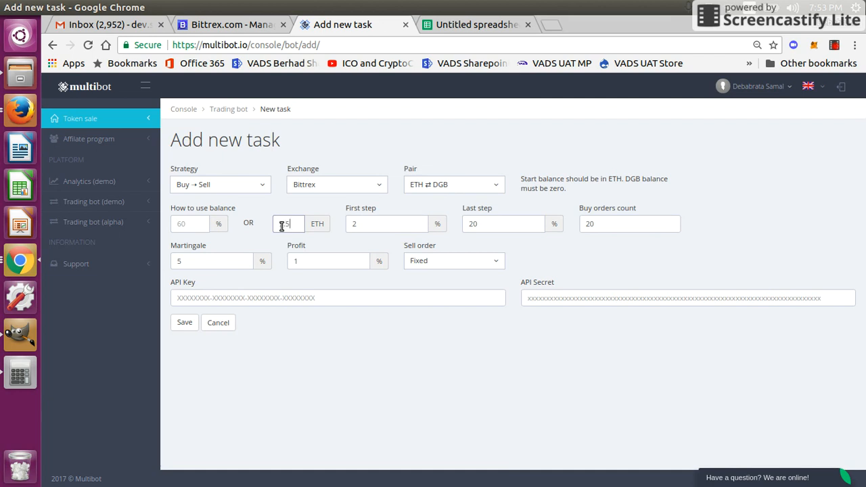
left_click(368, 351)
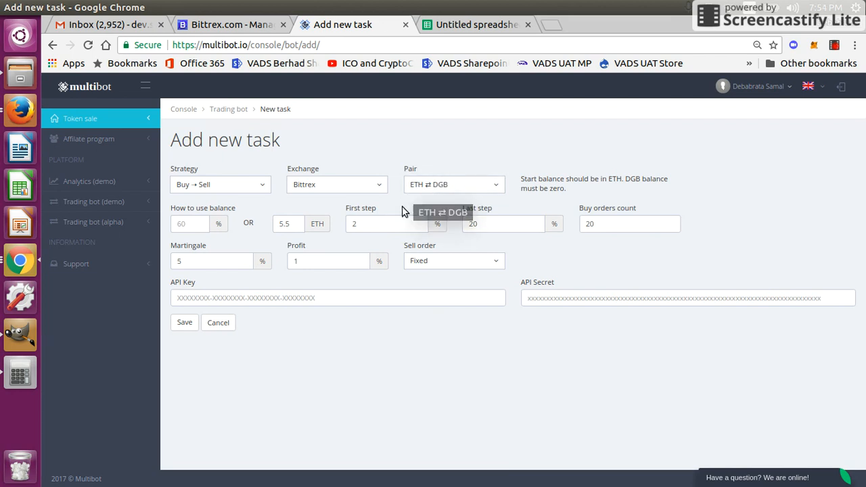
Check the DGB base price of 100 in the spreadsheet, then set Last step to 18%
left_click(466, 25)
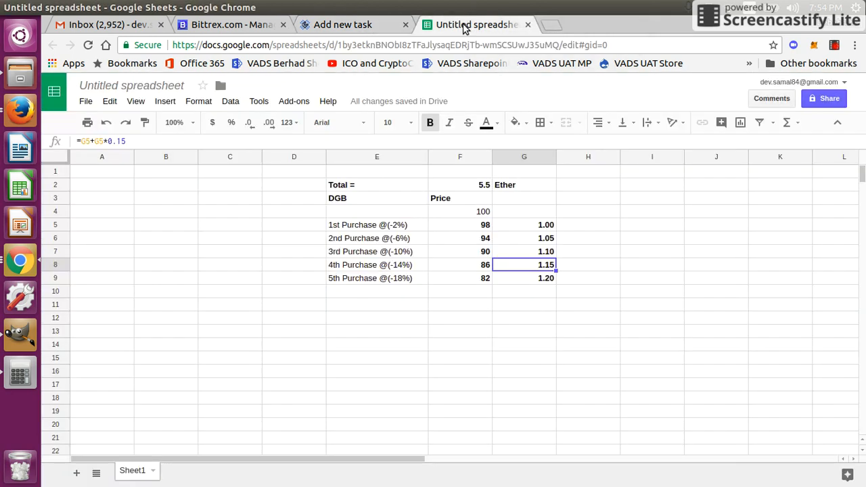
left_click(482, 215)
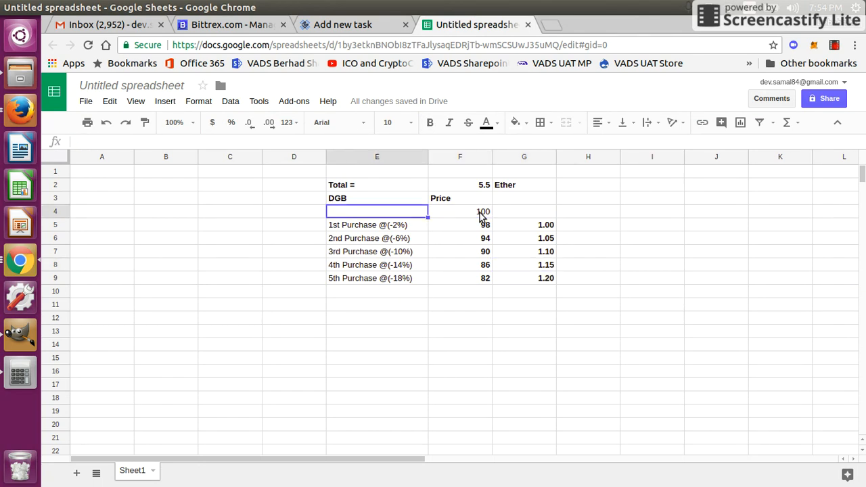
left_click(342, 24)
left_click(507, 223)
key("BackSpace")
key("BackSpace")
type("1")
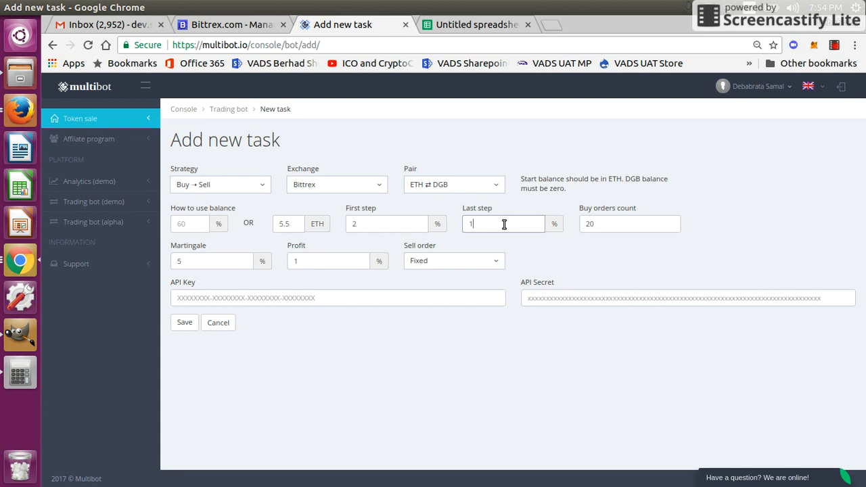
type("8")
Review the 1st, 2nd and 3rd purchase price formulas in the price plan spreadsheet
left_click(491, 28)
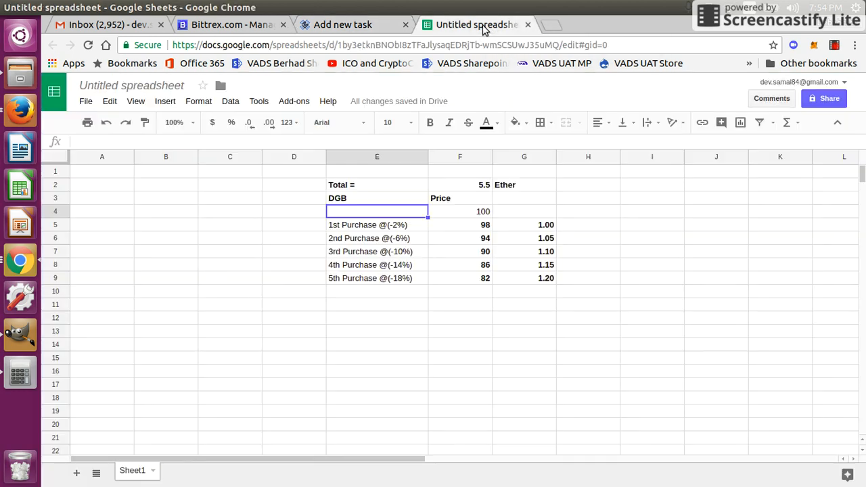
left_click(453, 229)
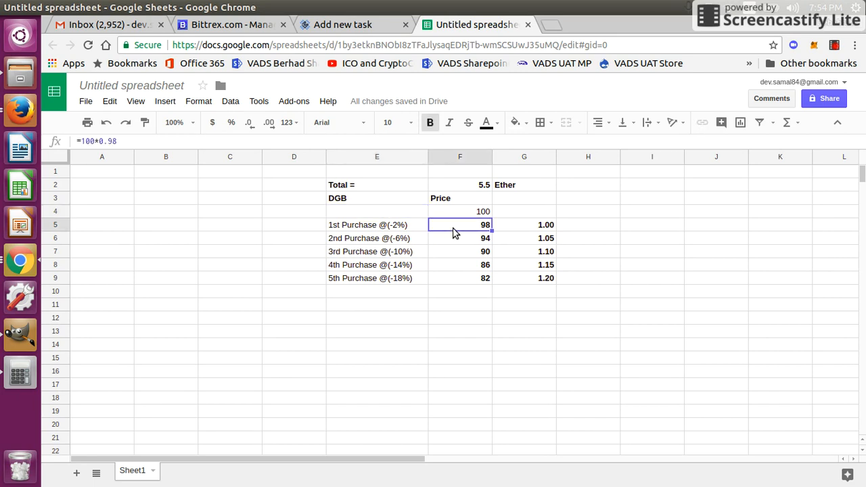
key("Left")
key("Down")
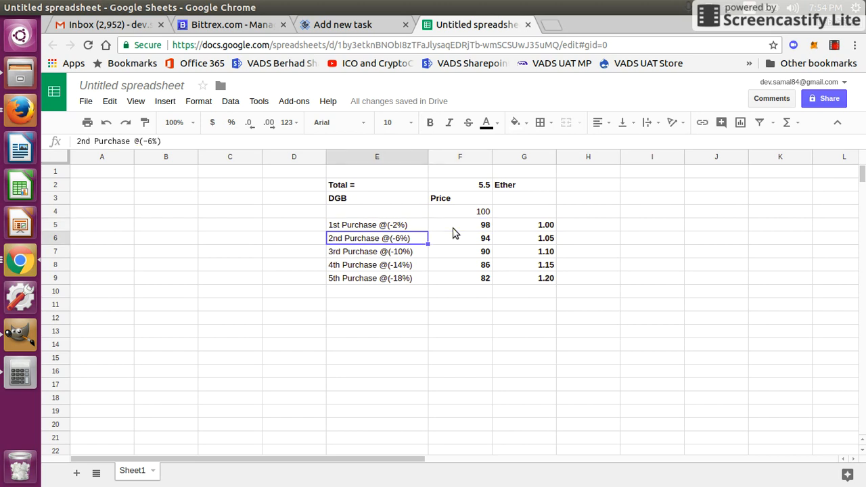
key("Right")
key("Down")
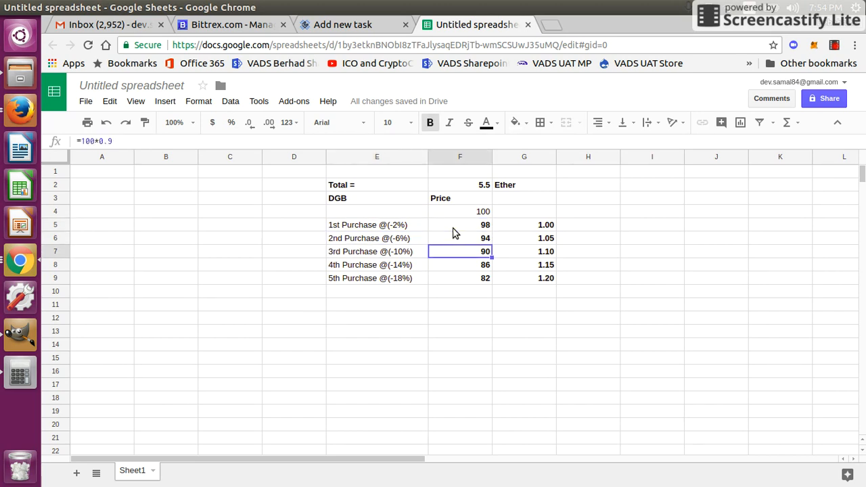
key("Left")
key("Right")
Set Buy orders count to 5 and dismiss the support chat popup
left_click(370, 28)
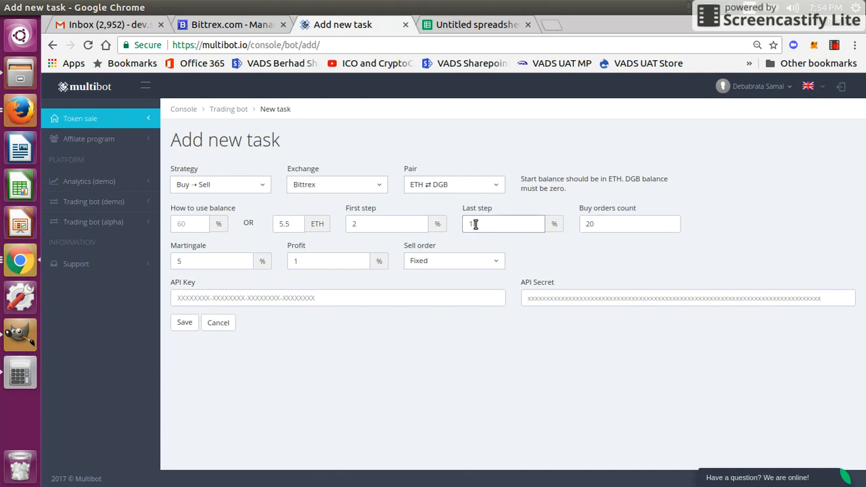
left_click(588, 225)
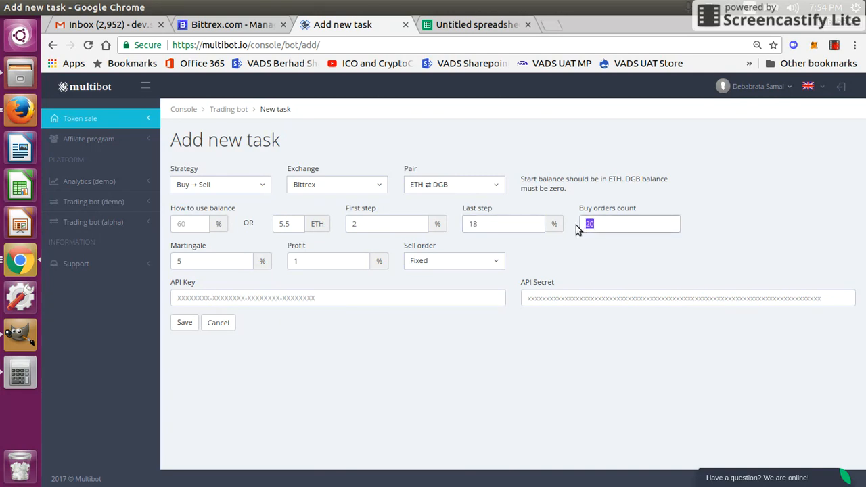
type("5")
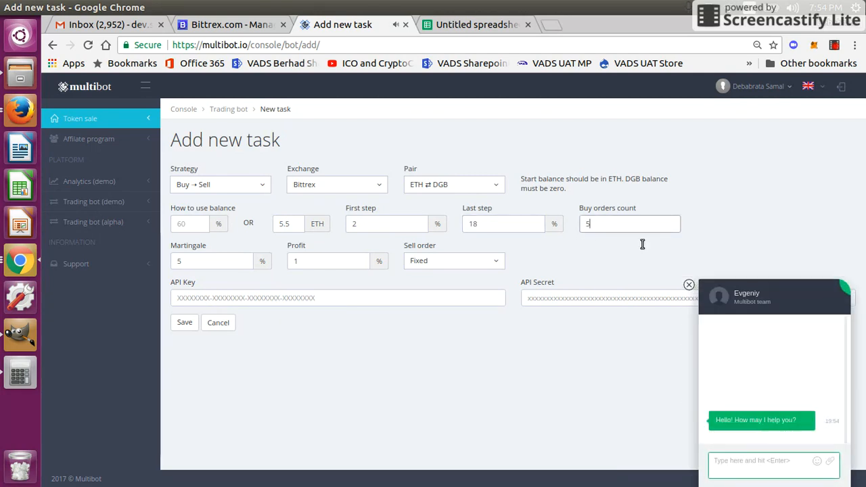
left_click(689, 284)
left_click(489, 24)
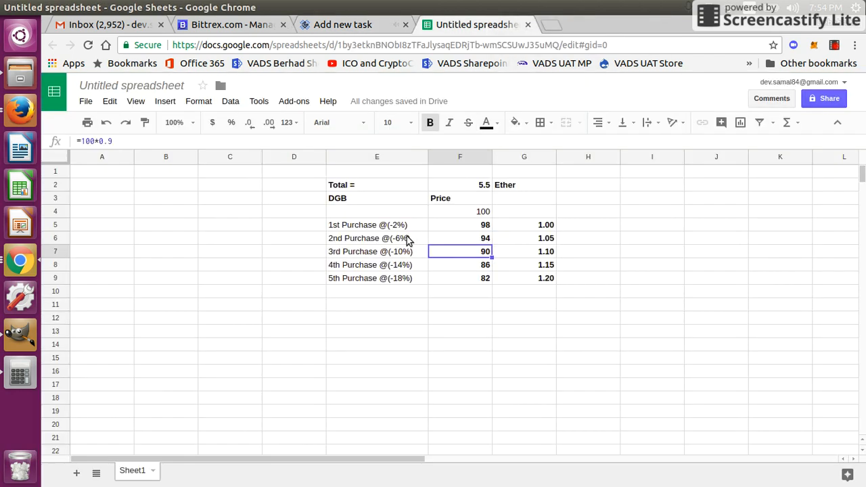
left_click(396, 229)
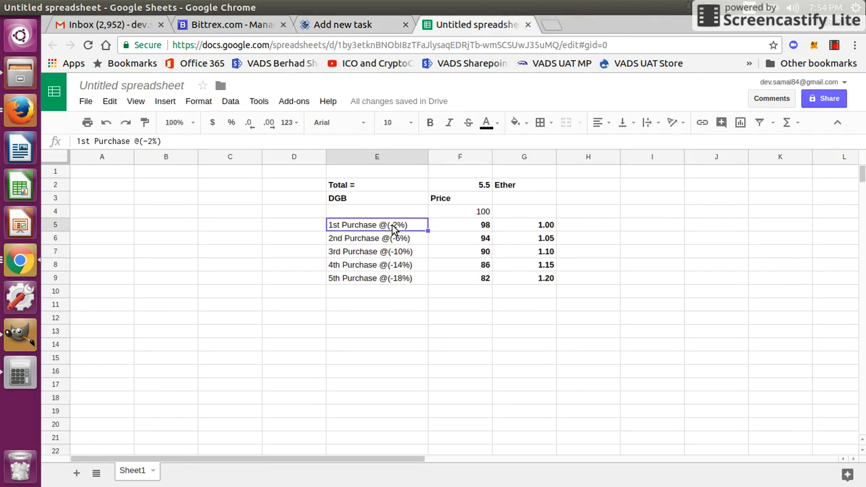
left_click(360, 283, "shift")
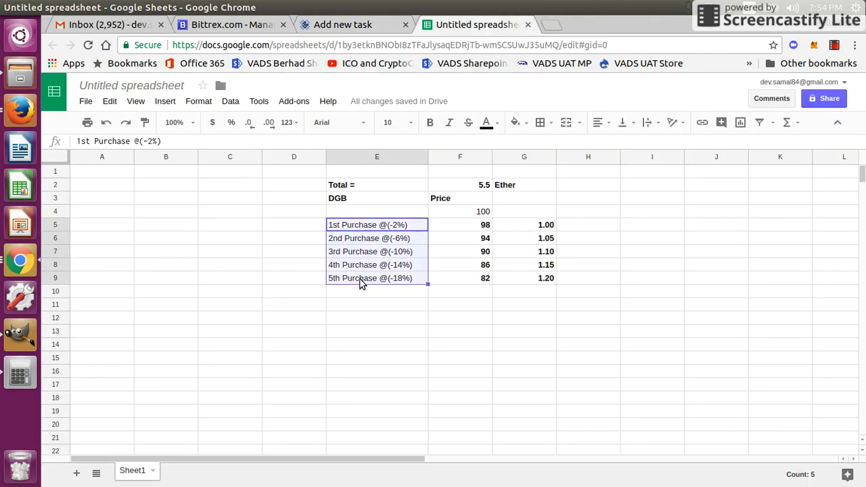
left_click(479, 226)
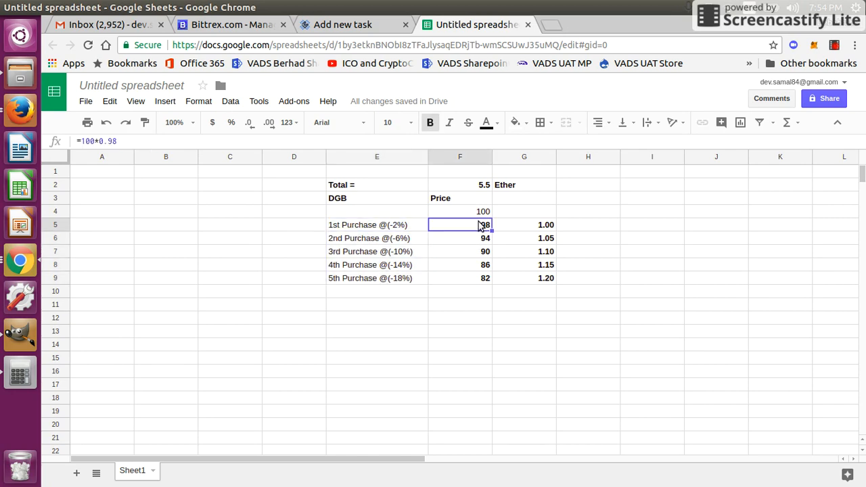
left_click(358, 27)
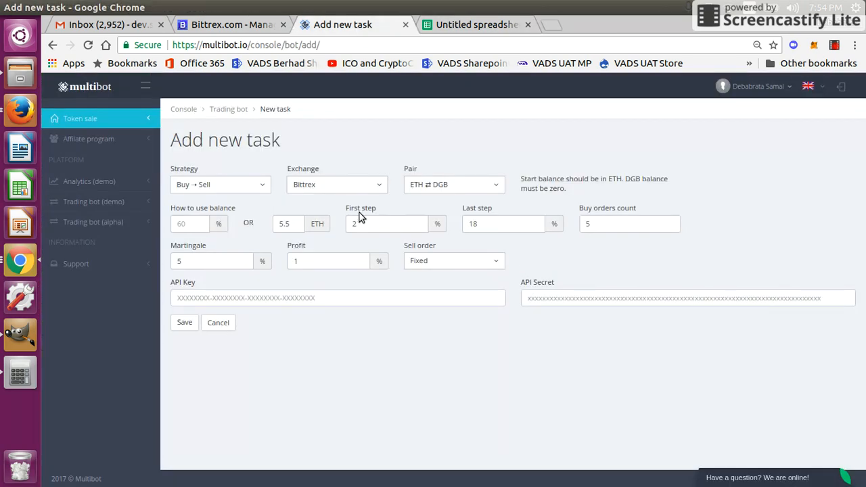
left_click(466, 25)
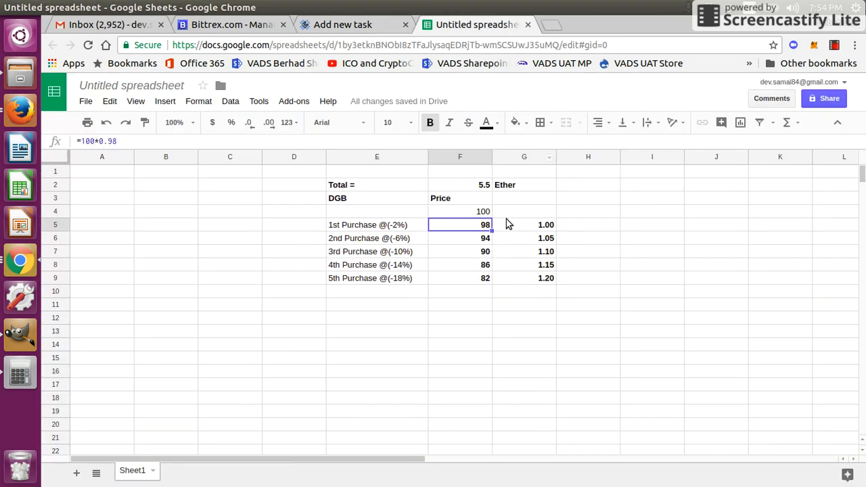
double_click(484, 226)
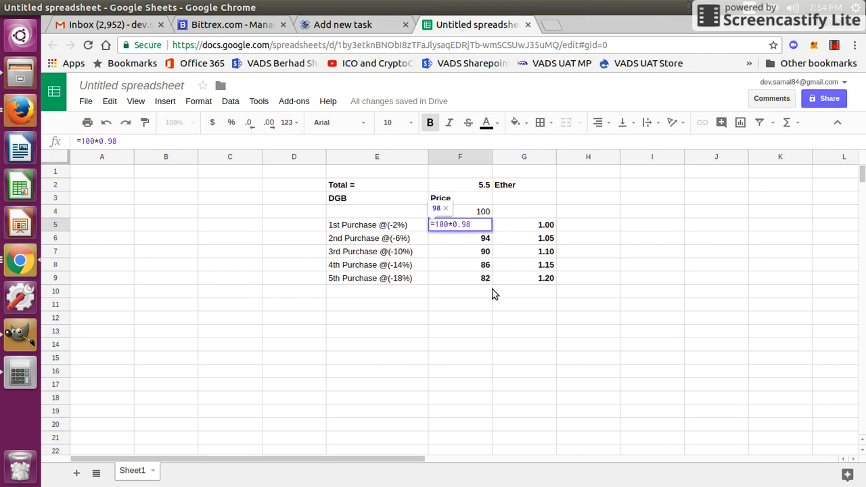
key("Escape")
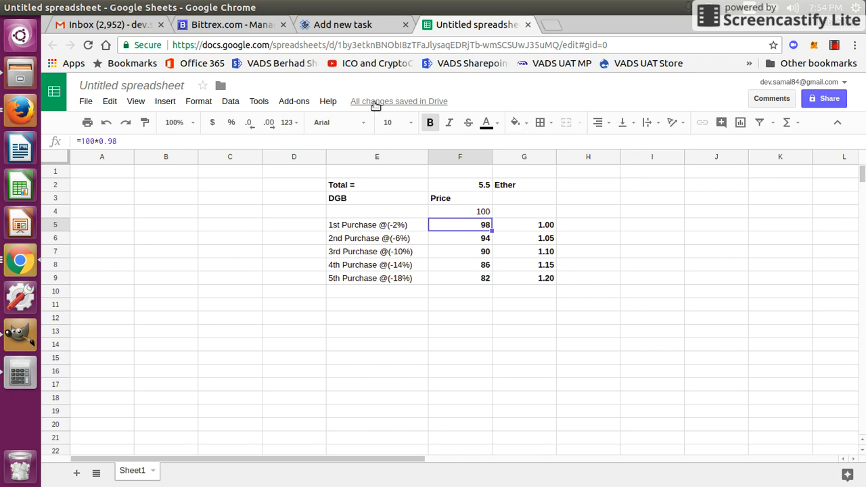
left_click(363, 24)
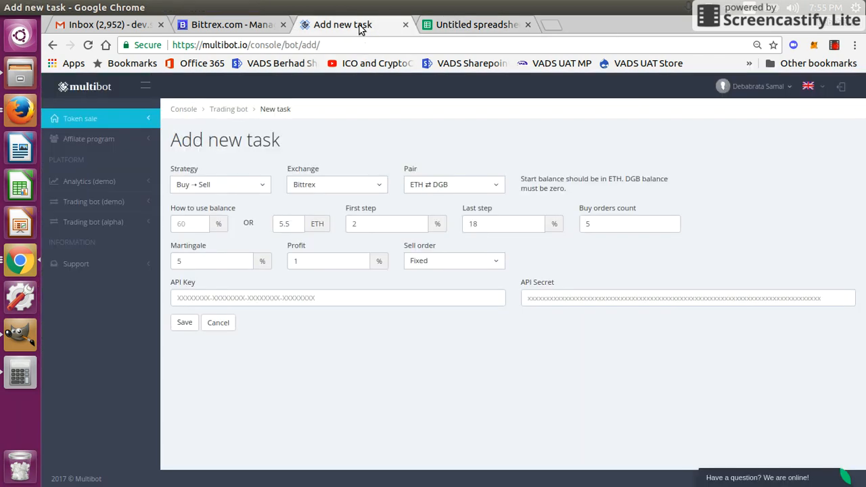
left_click(204, 261)
double_click(177, 261)
left_click(193, 263)
Review the 5.5 Ether total in F2 and the Ether and purchase price formulas in rows 5–7
left_click(484, 26)
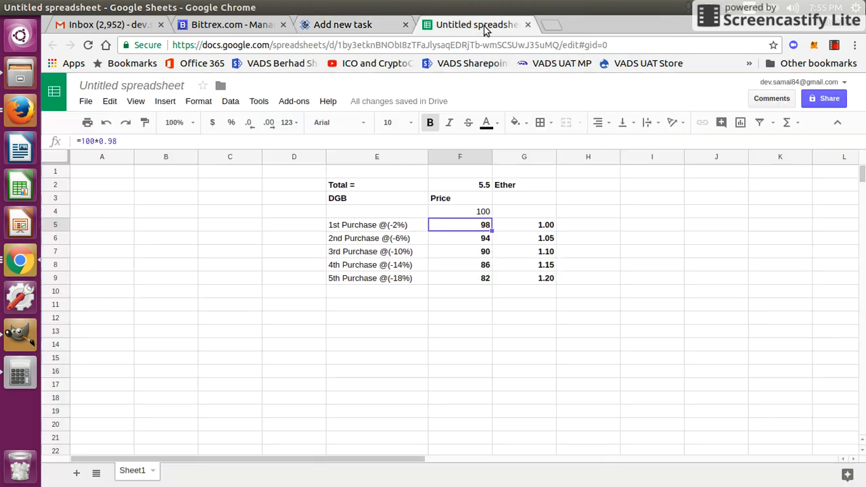
left_click(475, 188)
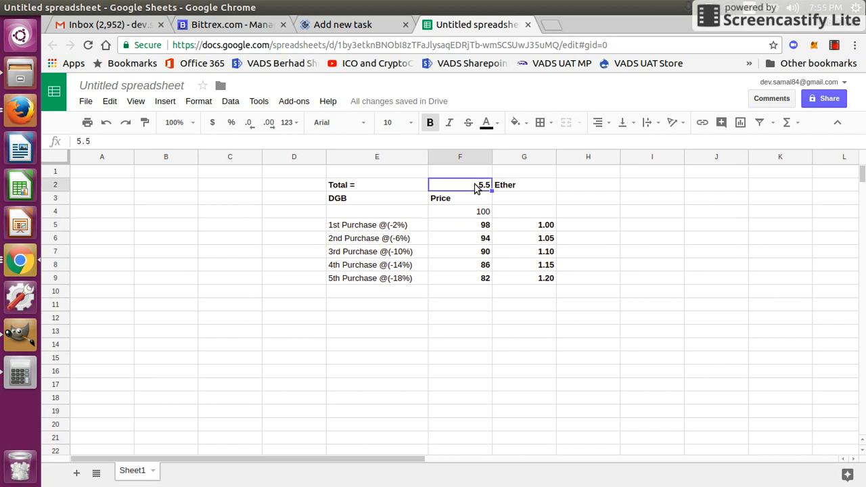
key("Right")
key("Down")
key("Down")
key("Down")
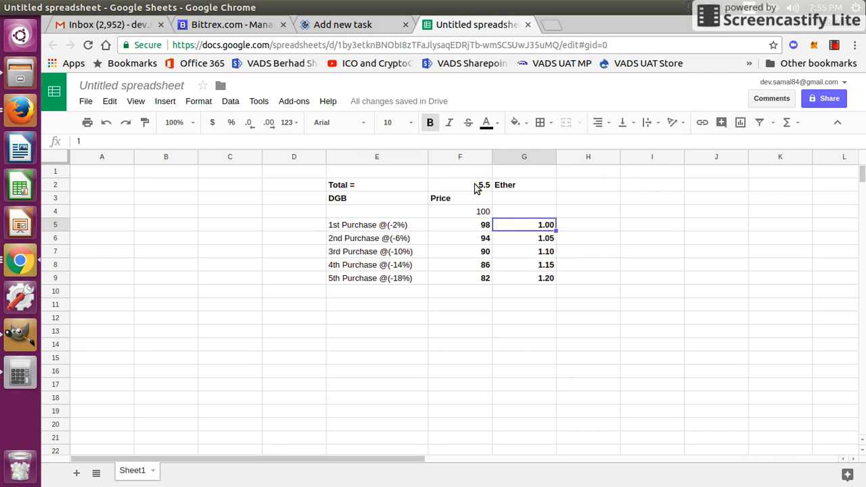
key("Down")
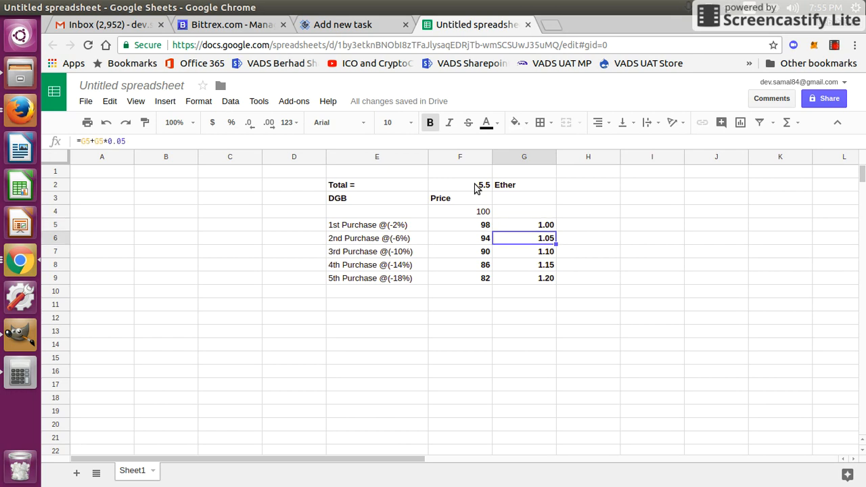
key("Left")
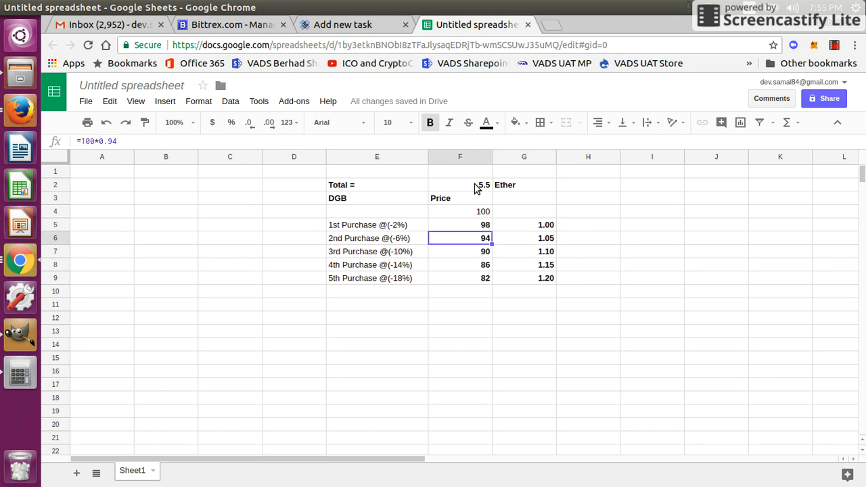
key("Right")
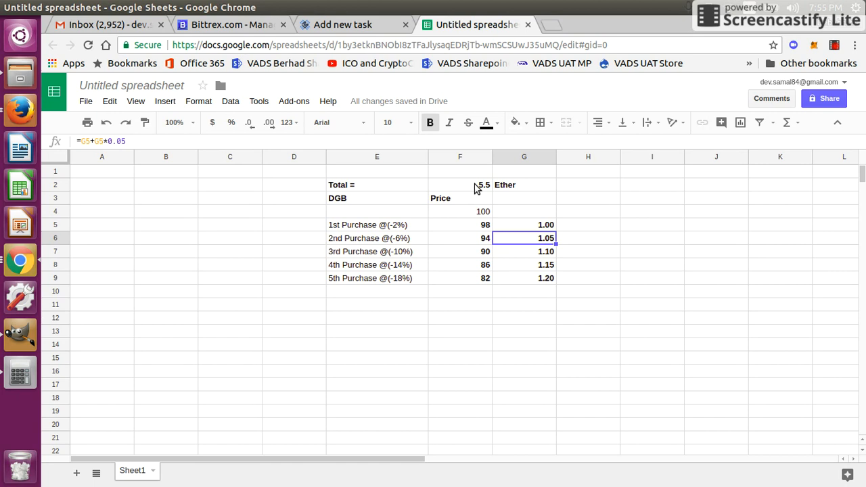
key("Up")
key("Down")
key("Down")
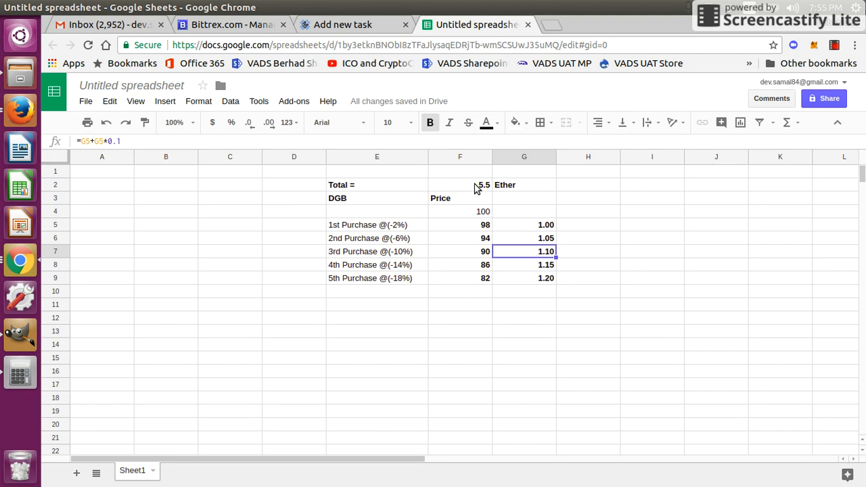
key("Left")
key("Right")
Select the five Ether amounts in G5:G9 to confirm they sum to 5.50
key("Down")
key("Down")
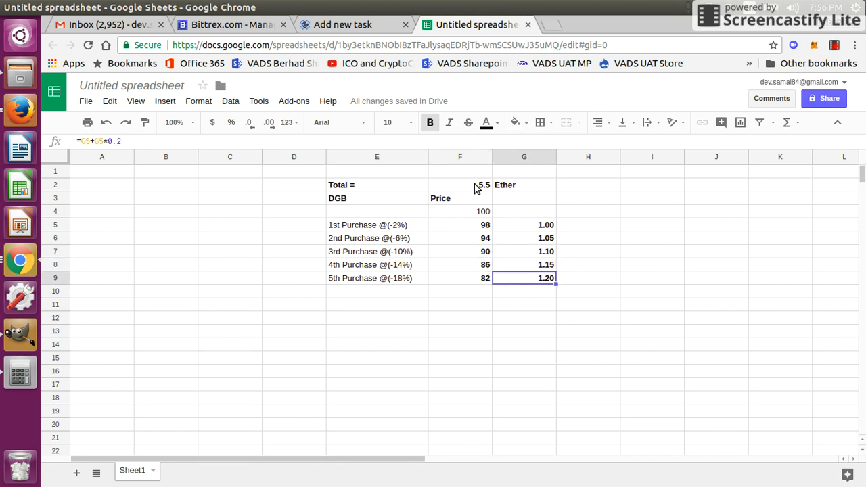
key("Up")
key("Up")
key("Up")
key("Up")
key("Down")
key("shift+Down")
key("shift+Down")
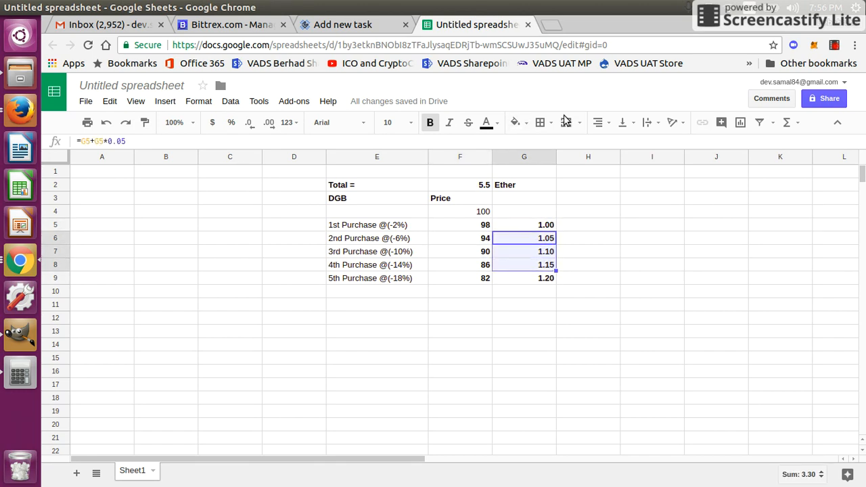
left_click(545, 229)
key("shift+Down")
left_click(542, 280, "shift")
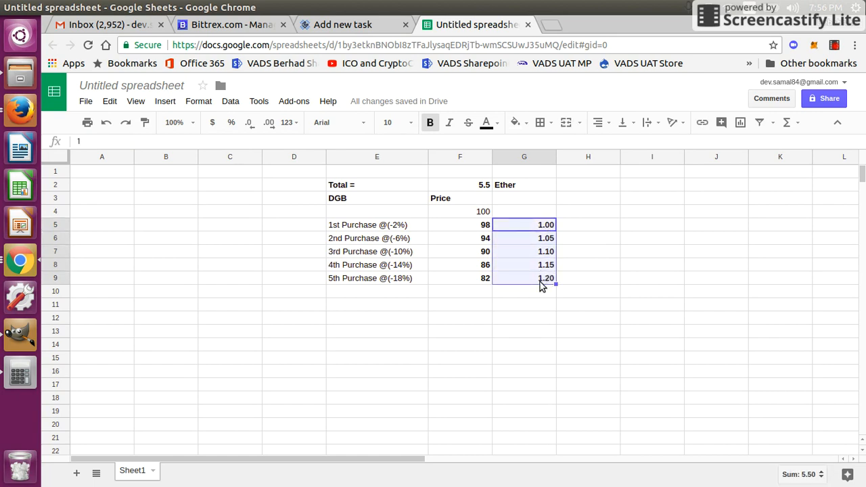
left_click(343, 26)
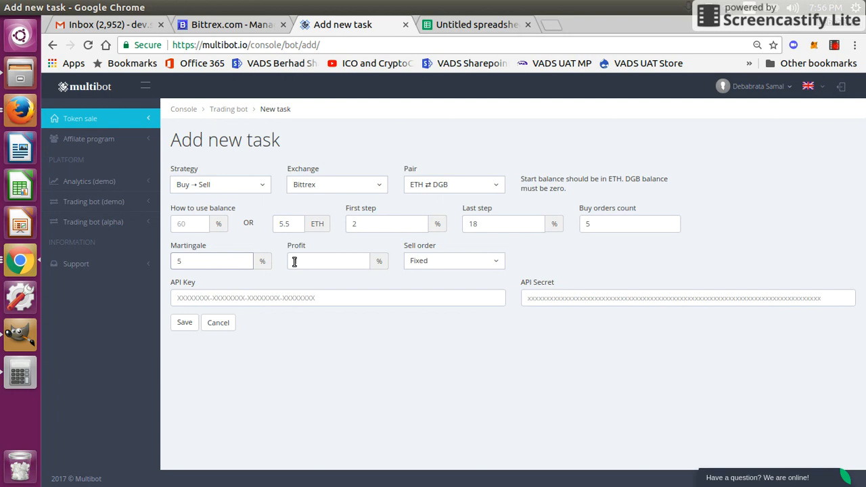
Raise the task's Profit from 1% to 5%, then go to the Bittrex API keys page
left_click(332, 262)
key("BackSpace")
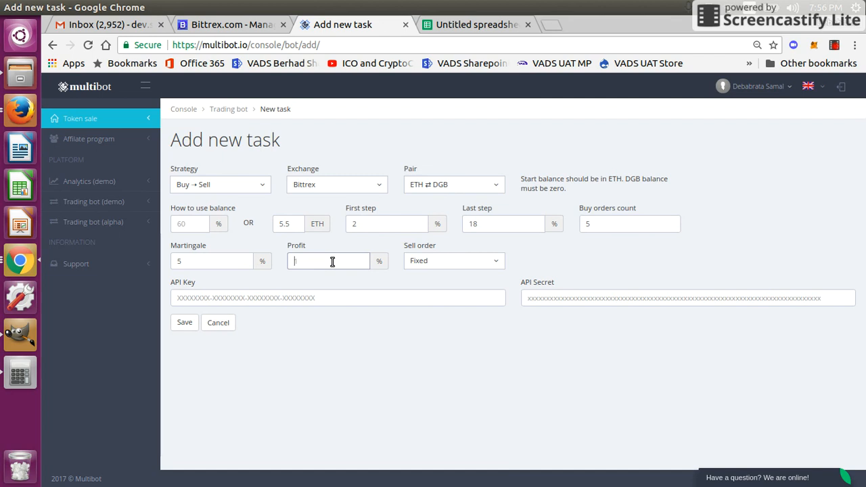
type("5")
left_click(331, 349)
left_click(231, 26)
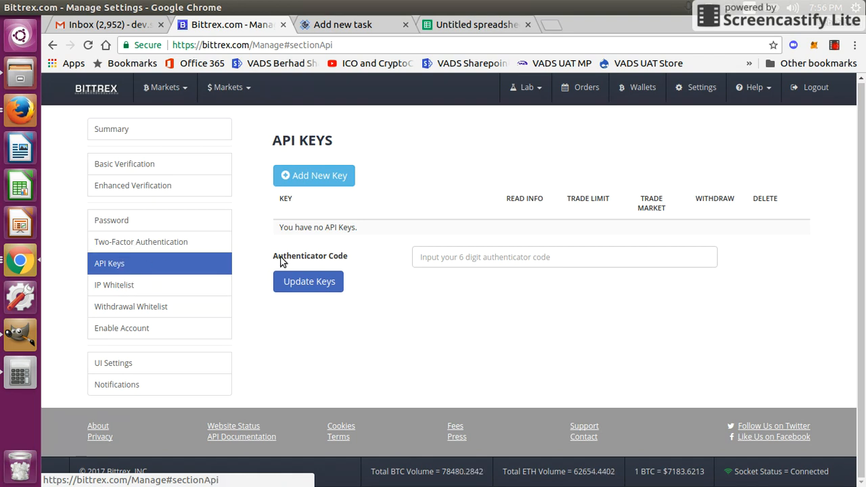
Generate a new Bittrex API key, confirming with the authenticator code
left_click(332, 181)
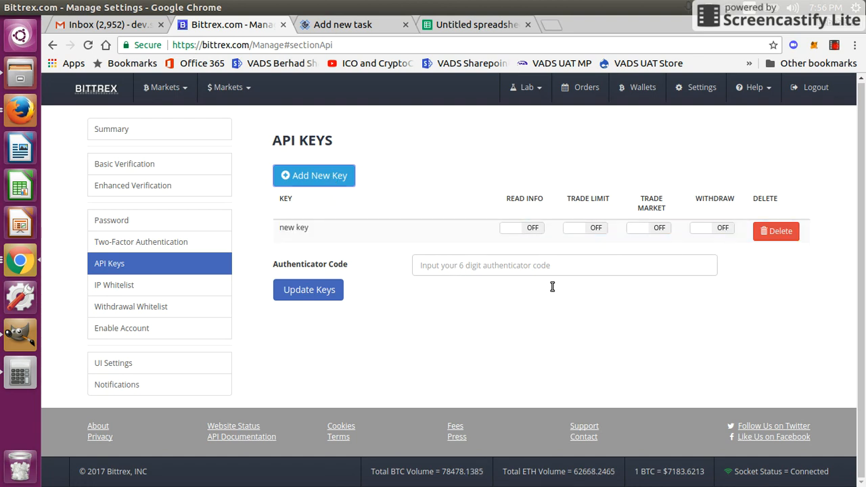
left_click(490, 270)
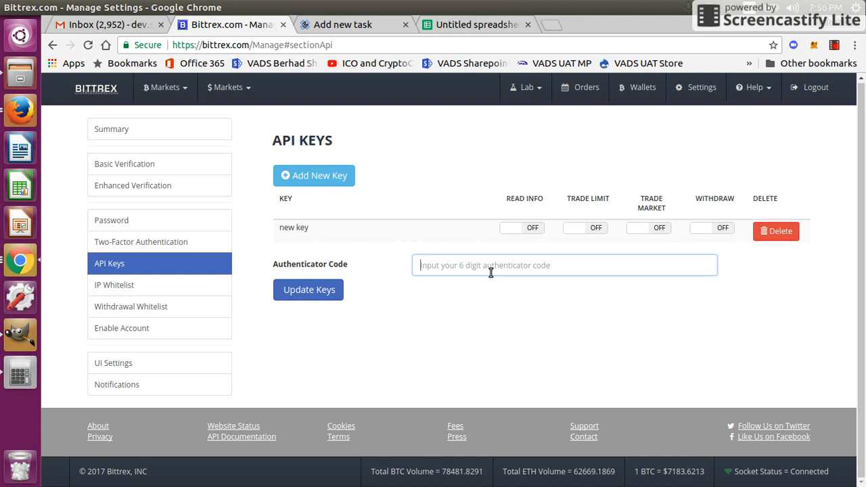
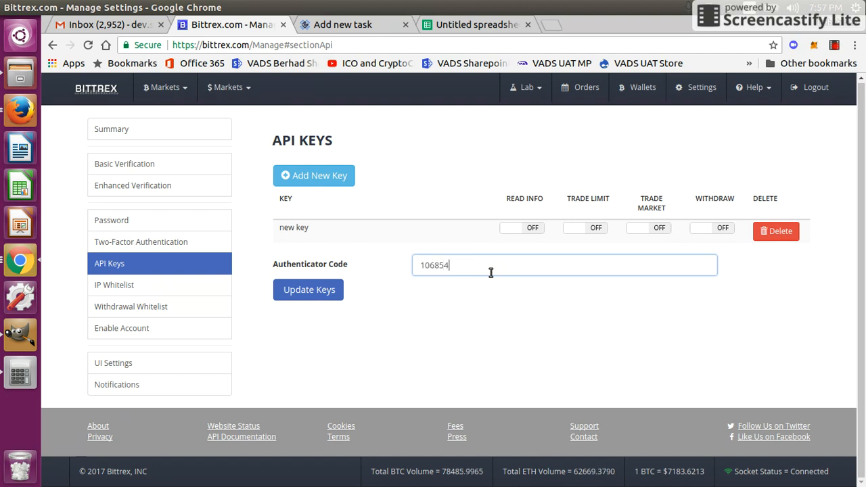
left_click(330, 291)
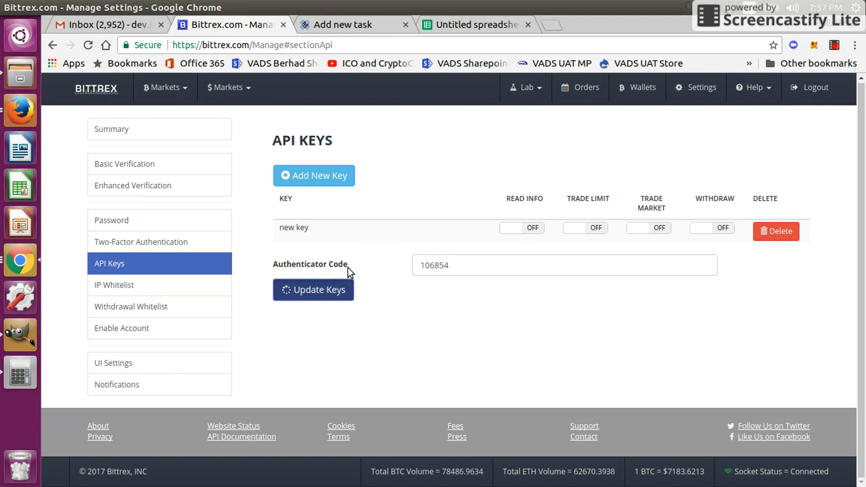
Copy the new API key and paste it into the Multibot task's API Key field
double_click(334, 217)
key("ctrl+c")
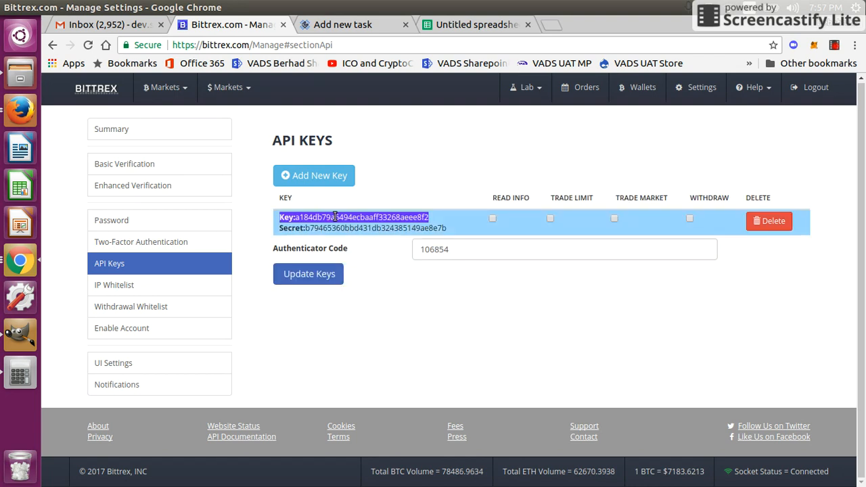
left_click(430, 220)
left_click_drag(430, 218, 297, 217)
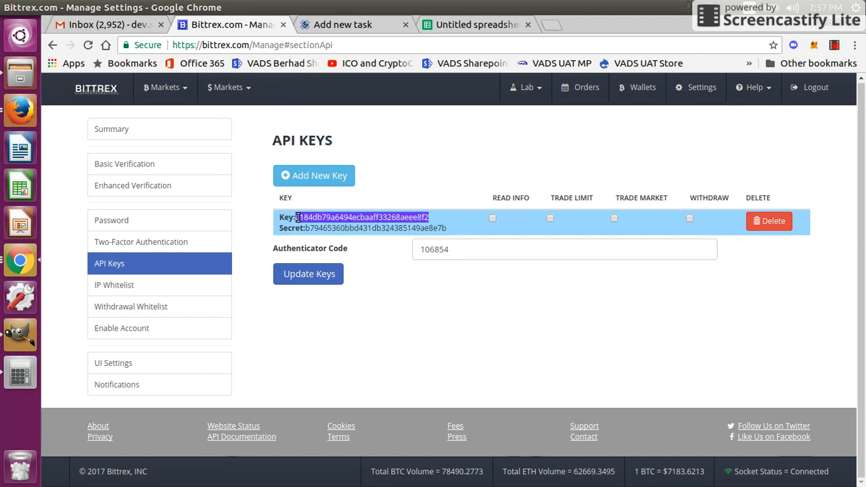
left_click(357, 25)
left_click(325, 295)
key("ctrl+v")
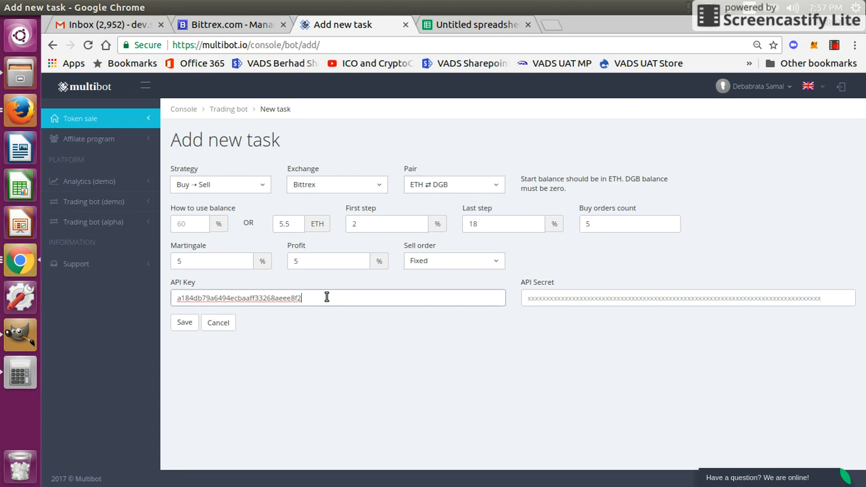
Copy the Secret from the Bittrex API Keys page into the task's API Secret field and save the task
left_click(257, 25)
left_click(421, 230)
left_click_drag(446, 229, 306, 229)
left_click(374, 27)
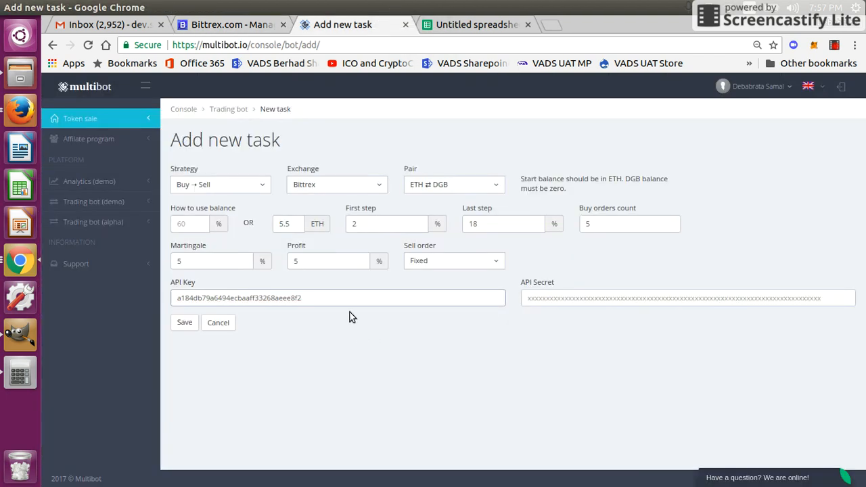
left_click(557, 300)
key("ctrl+v")
left_click(189, 324)
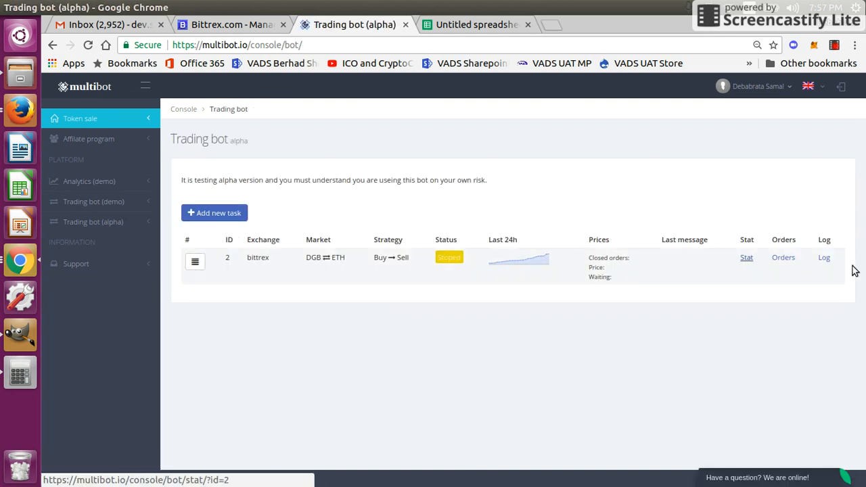
Start task 2 from its ≡ actions menu and highlight its 'Checking settings.' status message
left_click(194, 263)
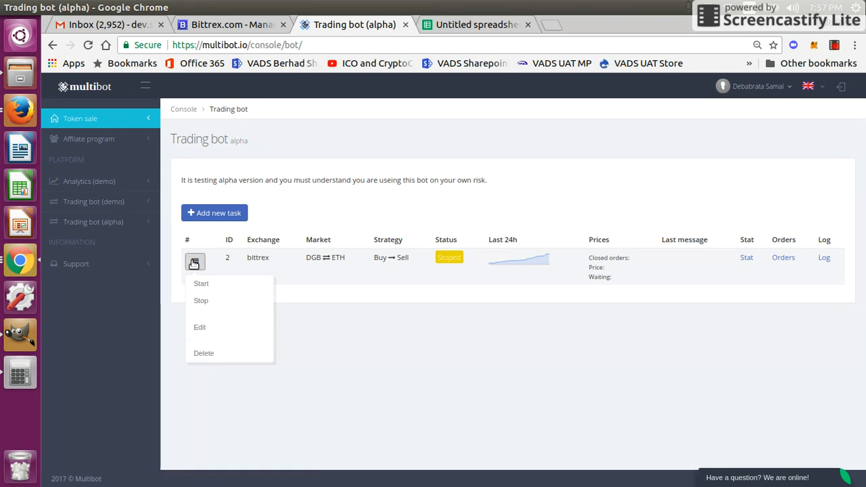
left_click(203, 285)
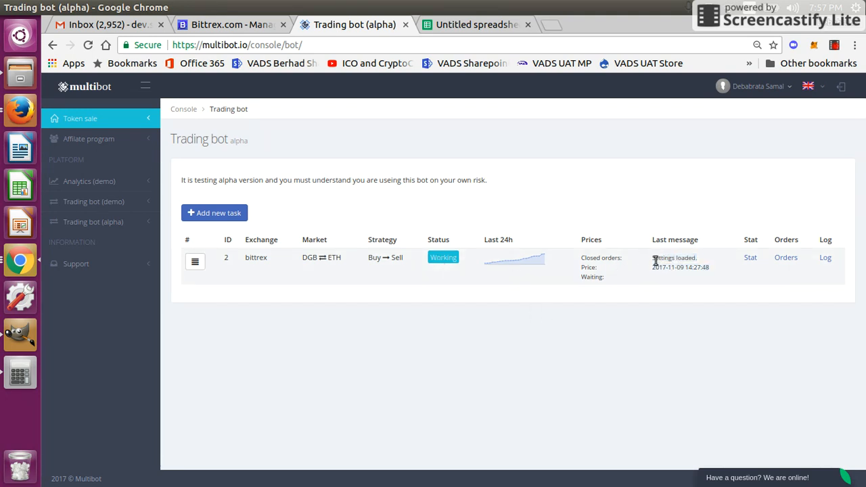
left_click_drag(651, 259, 691, 271)
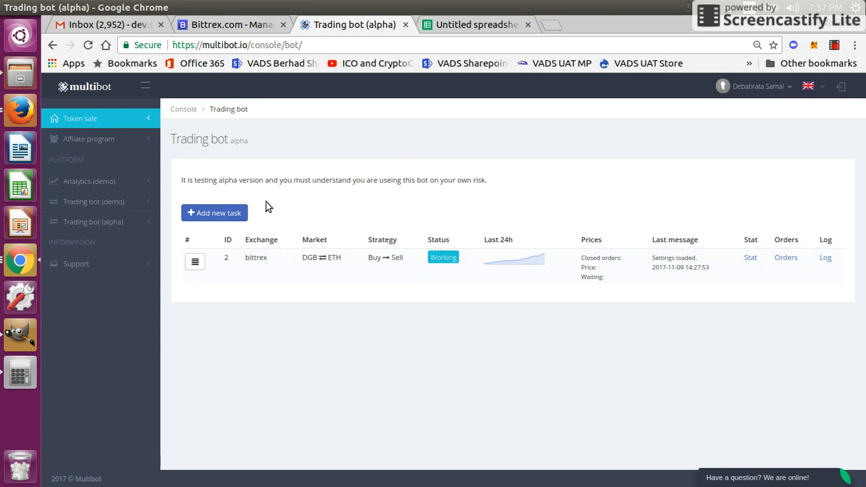
Open the Add new task form again, briefly checking the Bittrex API keys page
left_click(234, 214)
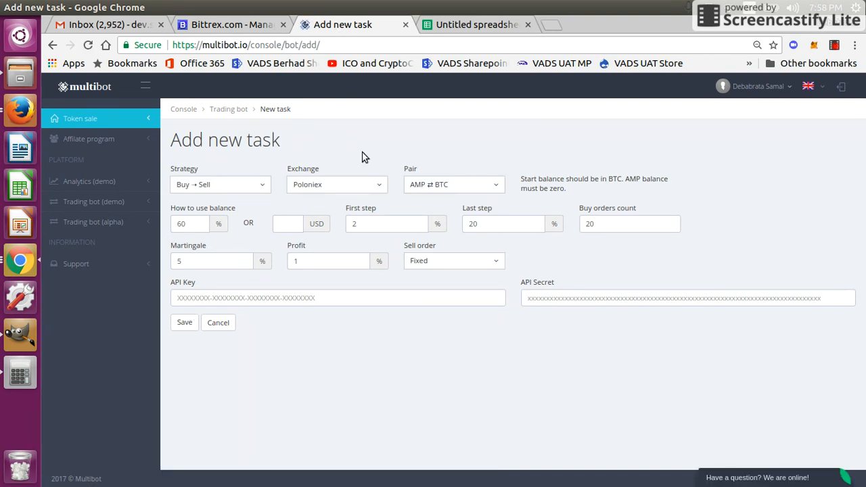
left_click(230, 25)
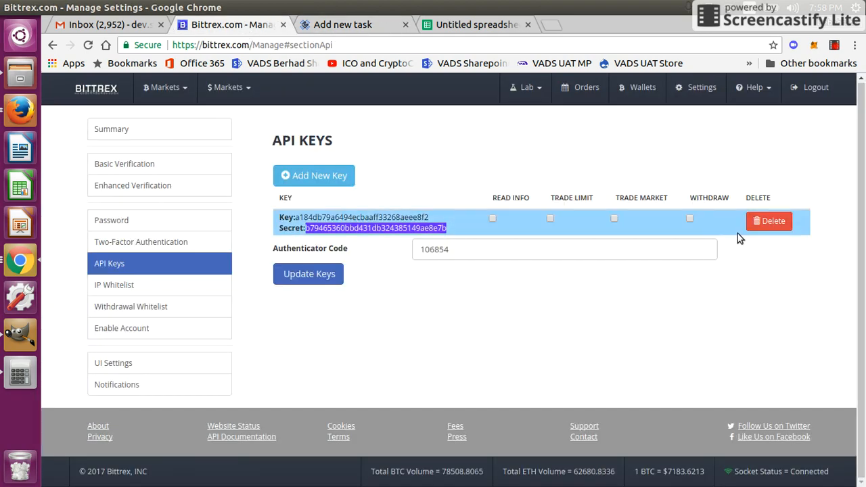
left_click(365, 27)
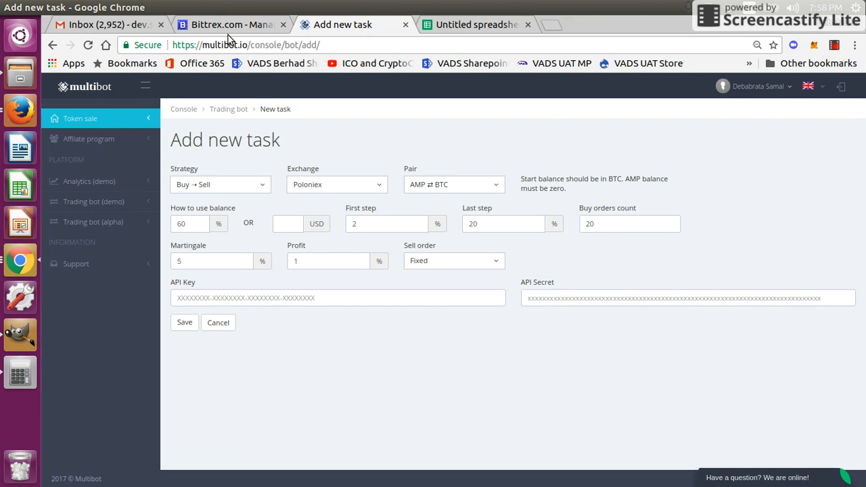
Open an empty browser tab, then show the demo Trading bot page with the Poloniex and BTC-e bots
left_click(548, 29)
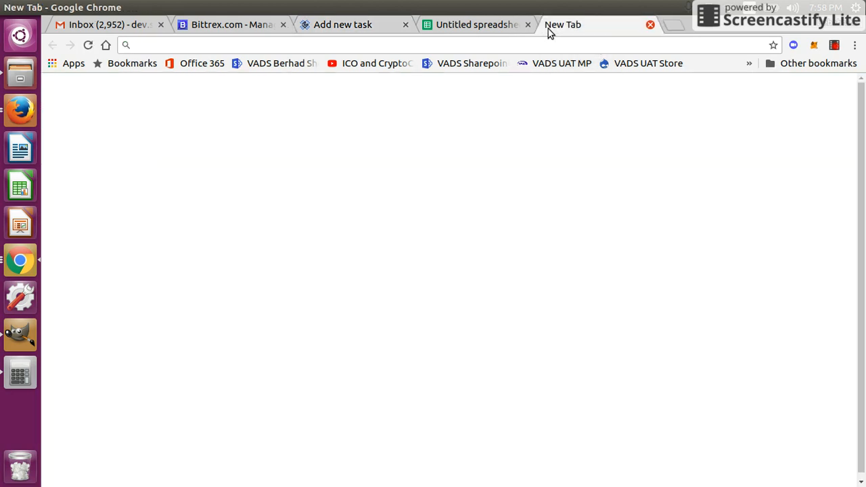
left_click(348, 28)
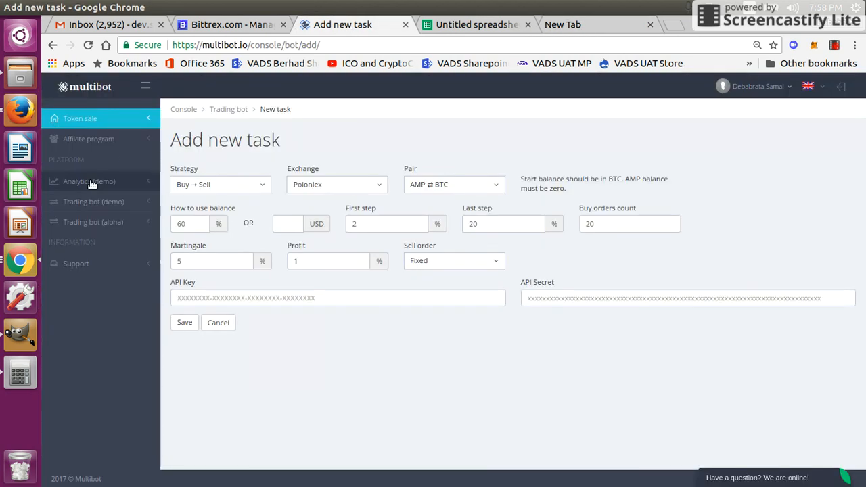
left_click(93, 202)
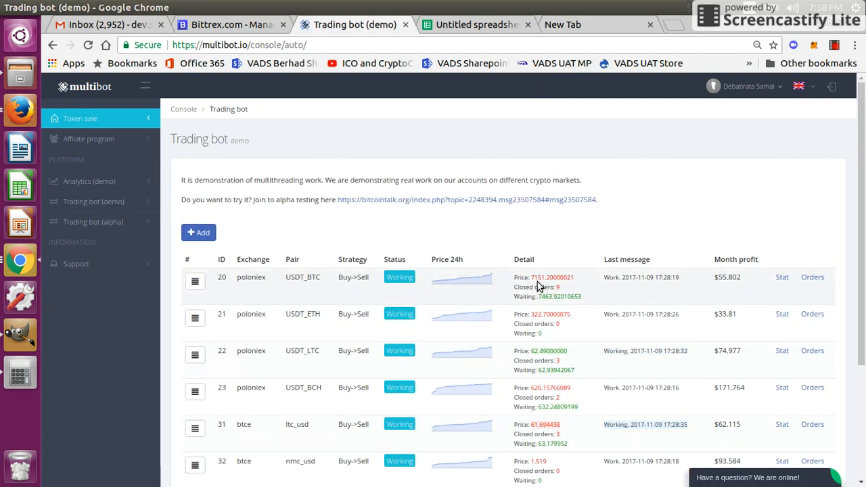
Highlight row 20's price, Waiting, closed-orders and monthly profit values, then move to the empty tab
left_click_drag(539, 286, 548, 297)
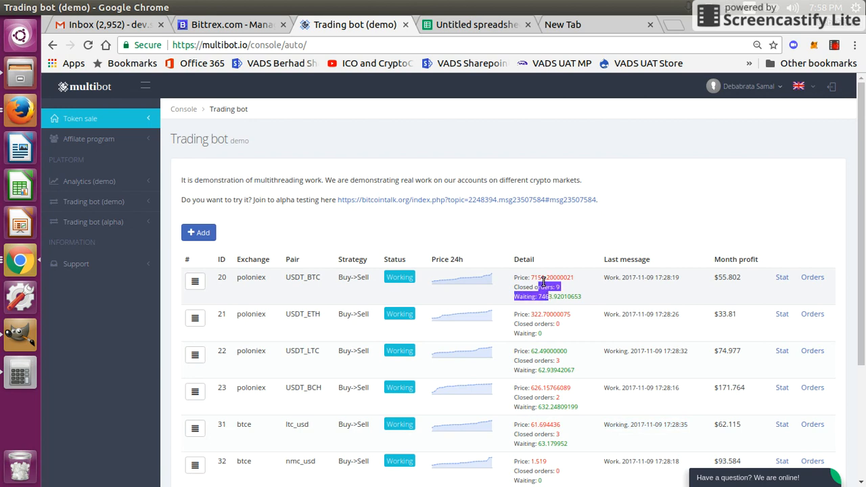
double_click(543, 278)
double_click(548, 297)
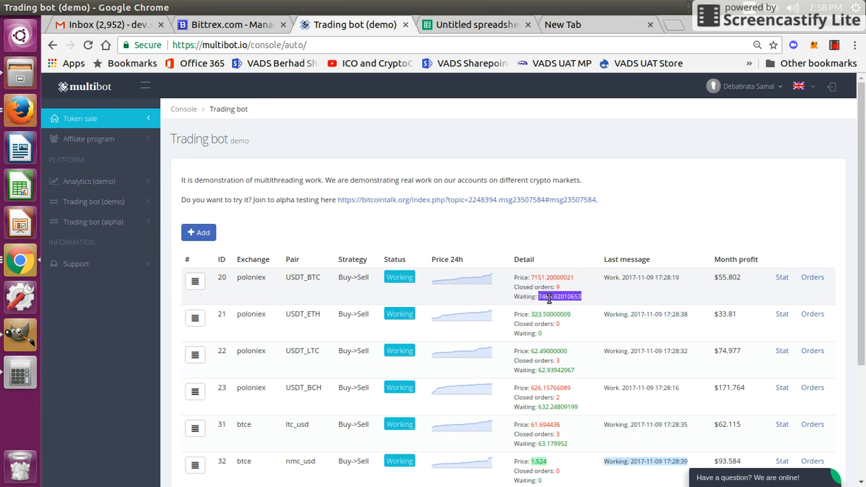
left_click_drag(562, 287, 534, 287)
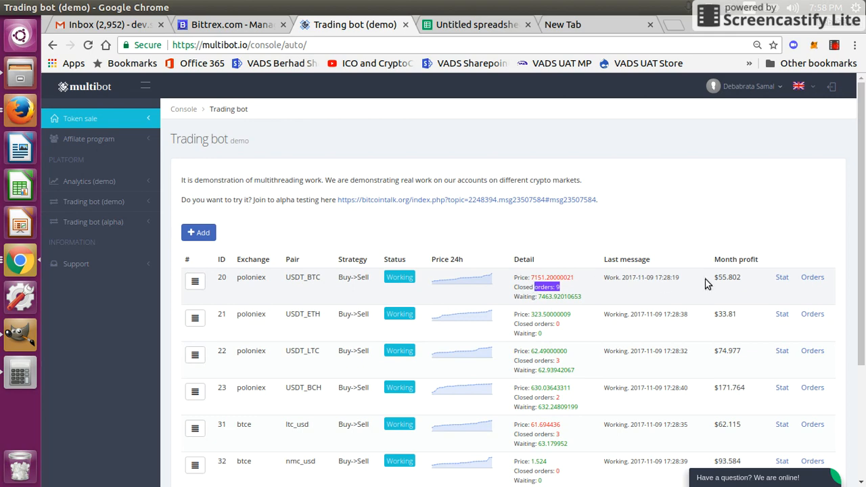
left_click_drag(729, 275, 712, 277)
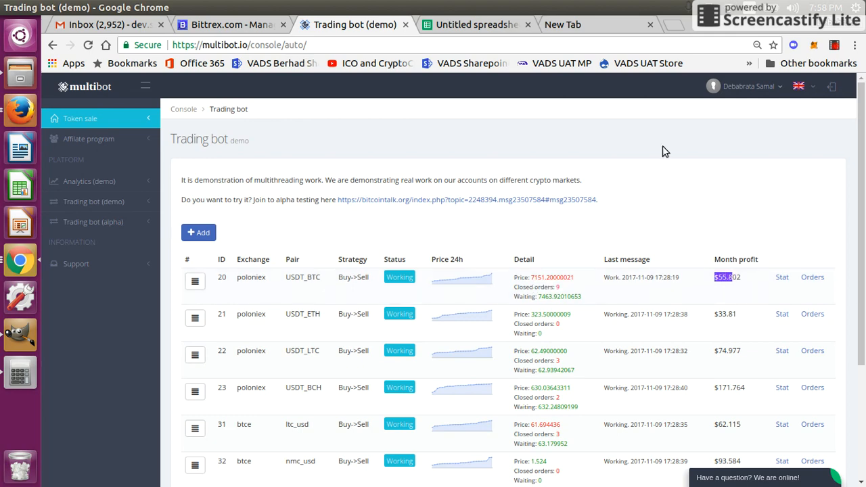
left_click(571, 30)
Load multibot.io in the new tab by typing 'mu' and accepting the autocompletion
type("mu")
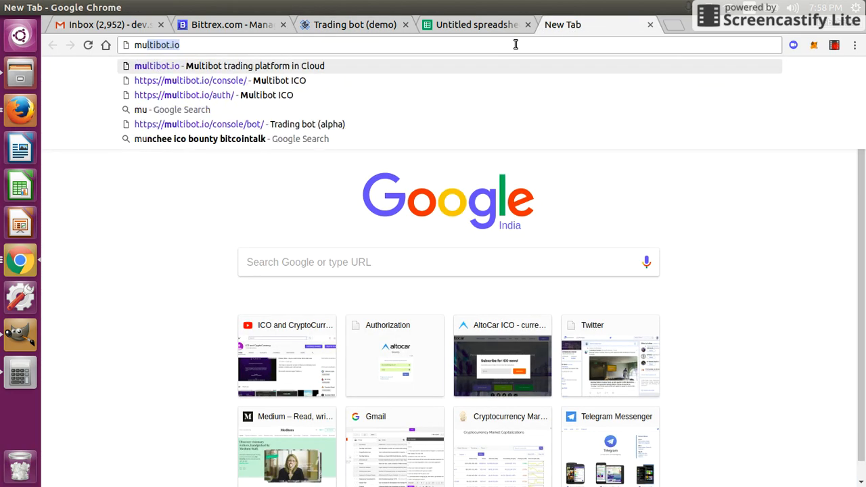
key("Return")
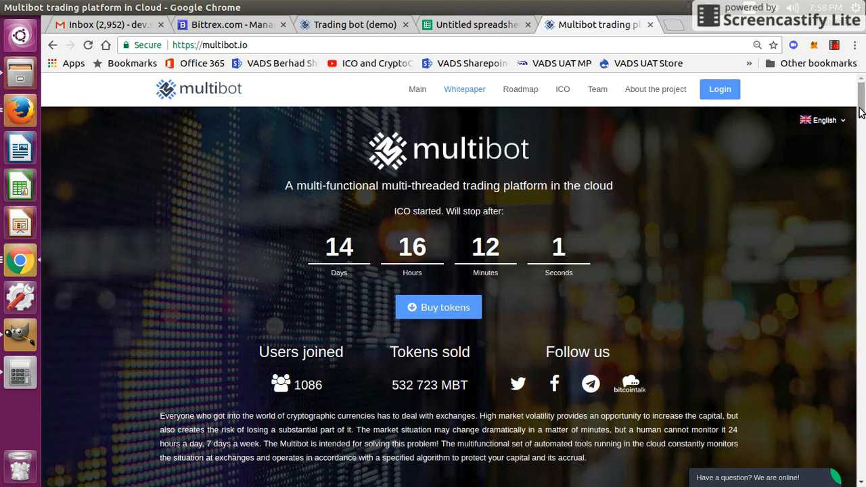
scroll(860, 112, "down", 2)
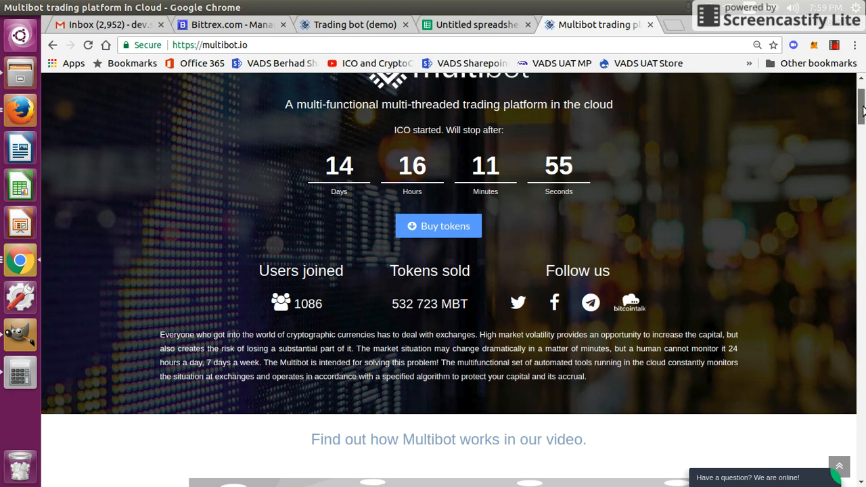
scroll(862, 92, "up", 2)
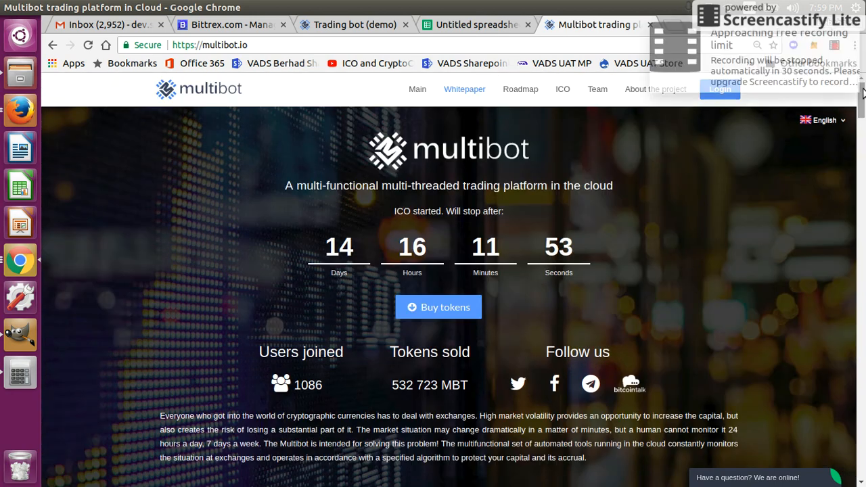
left_click(851, 31)
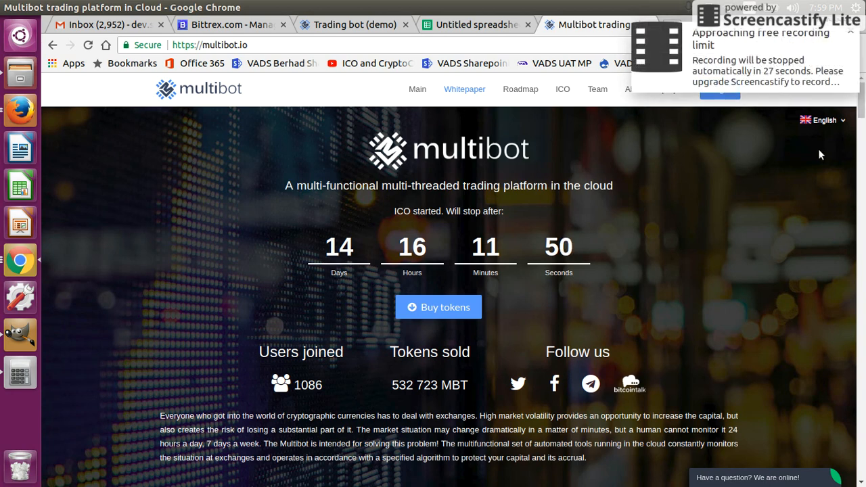
left_click(851, 32)
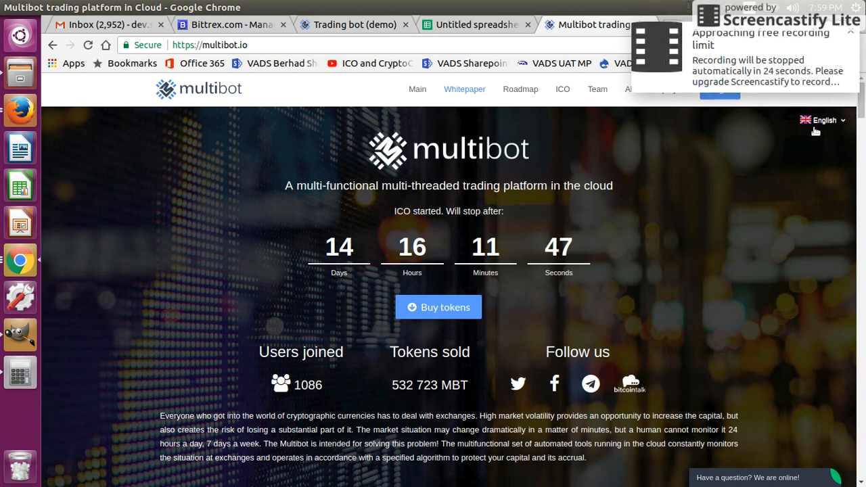